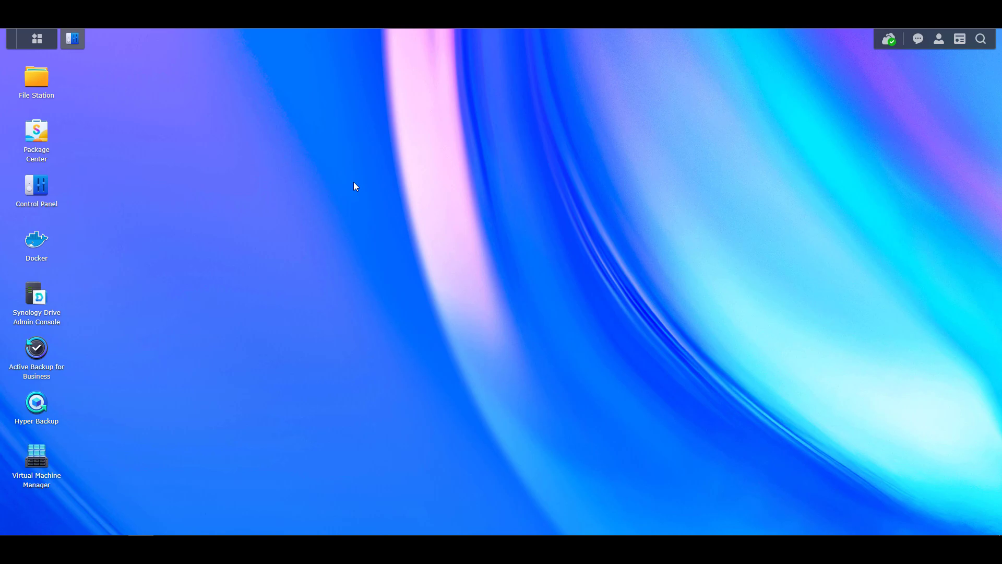
Bring back Control Panel and view then close the APC Back-UPS NS 1100M2 device details
click(73, 38)
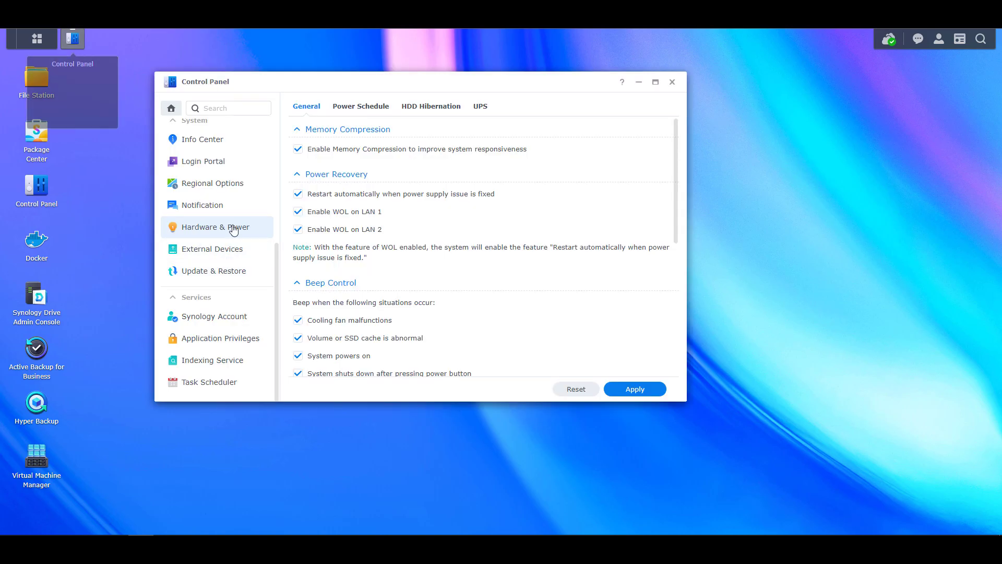
click(480, 108)
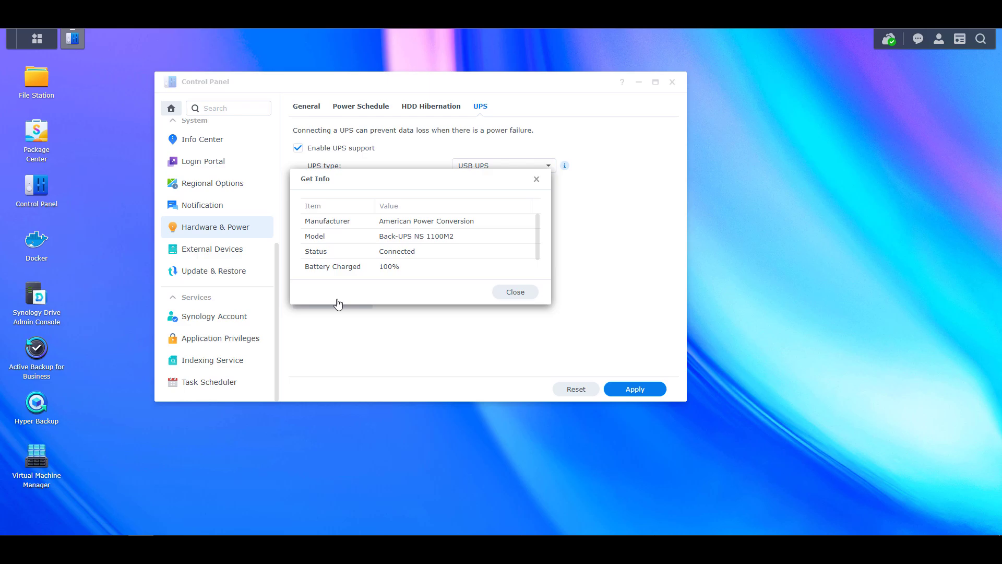
click(511, 292)
Switch to the General tab and back to the UPS tab to review its settings
click(306, 106)
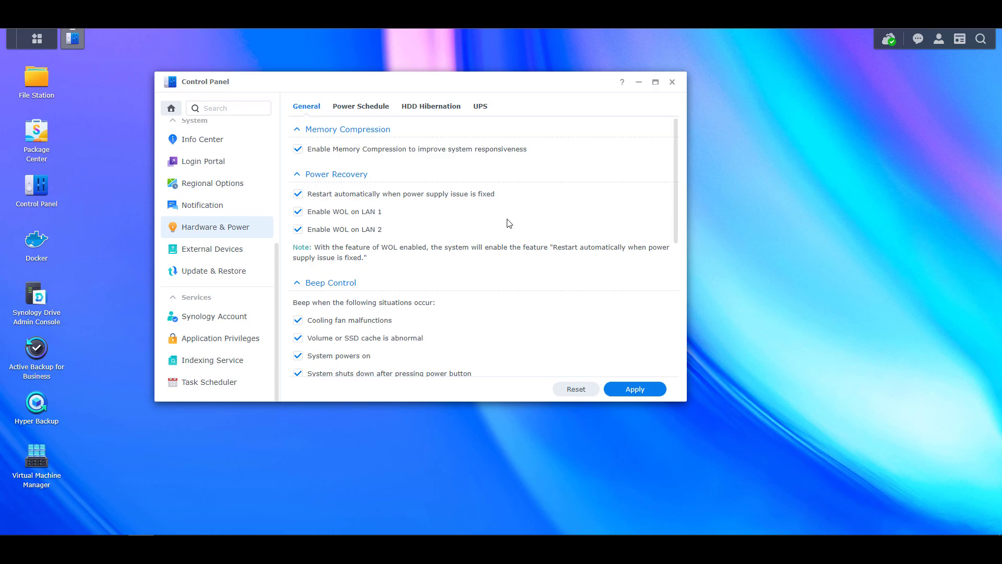
click(481, 107)
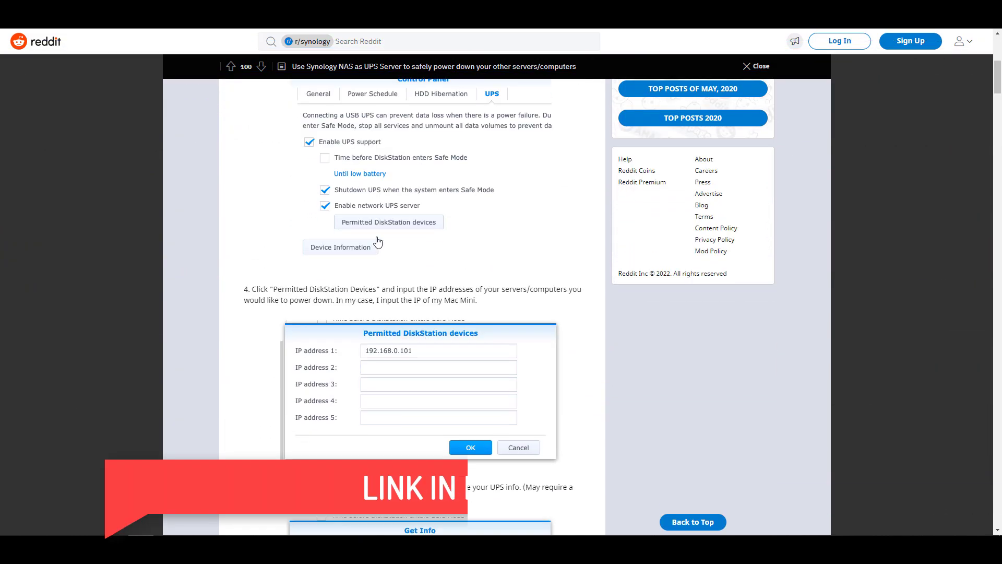
Scroll the Reddit post down to the Linux NUT client setup section
scroll(377, 237, down, 5)
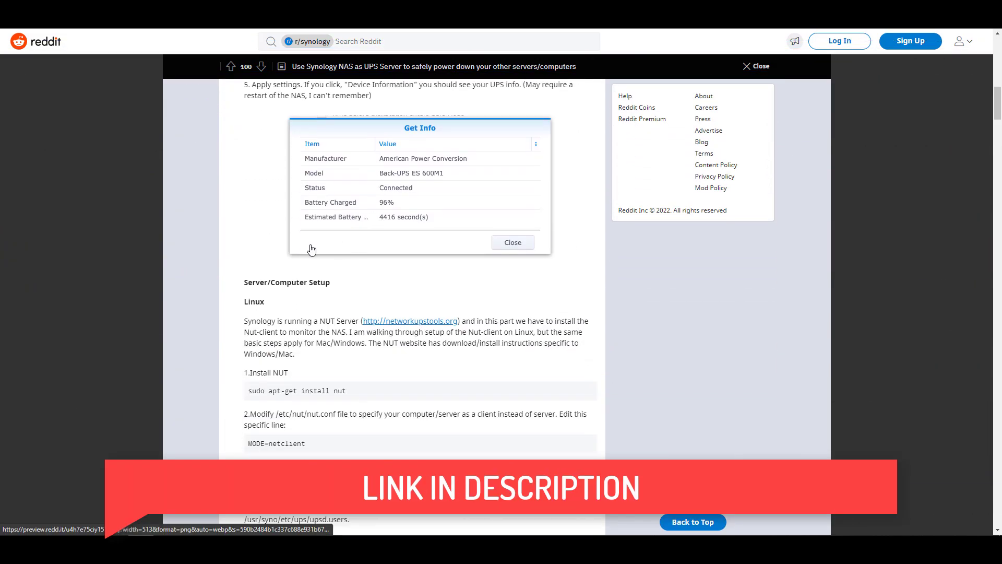
scroll(188, 259, down, 8)
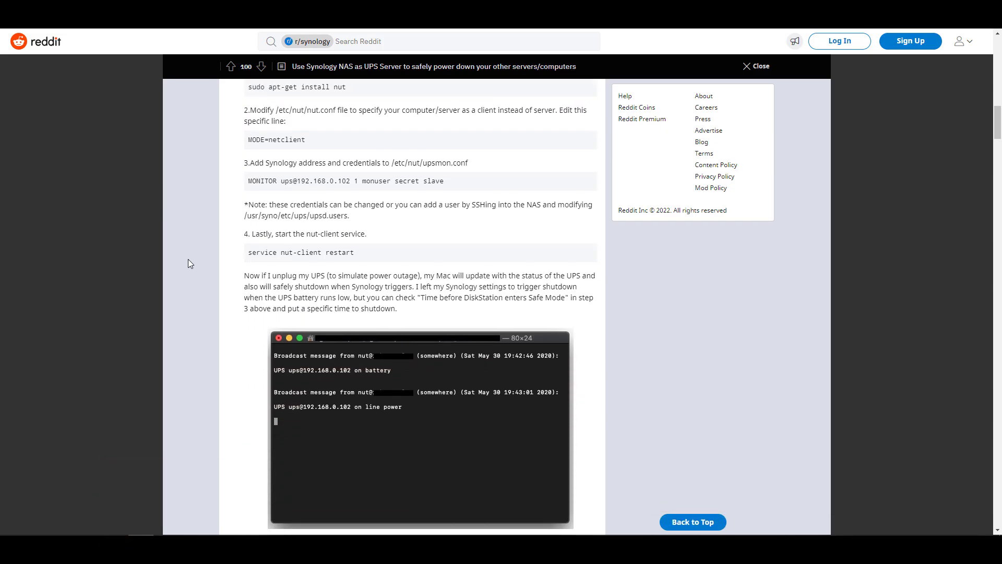
scroll(188, 259, down, 4)
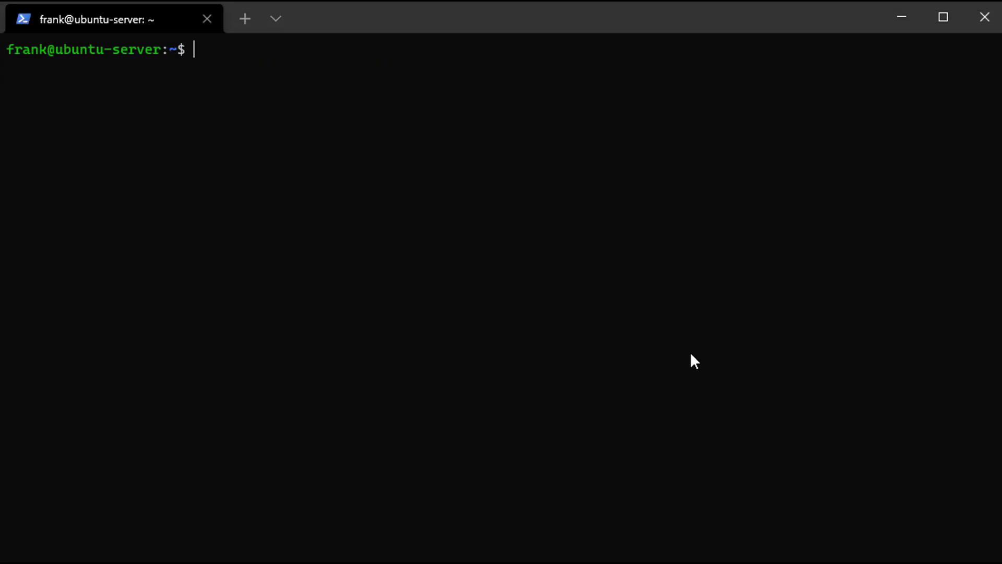
Install the nut package with apt-get and set nut.conf to MODE=netclient
text(sudo apt-get install nut -y)
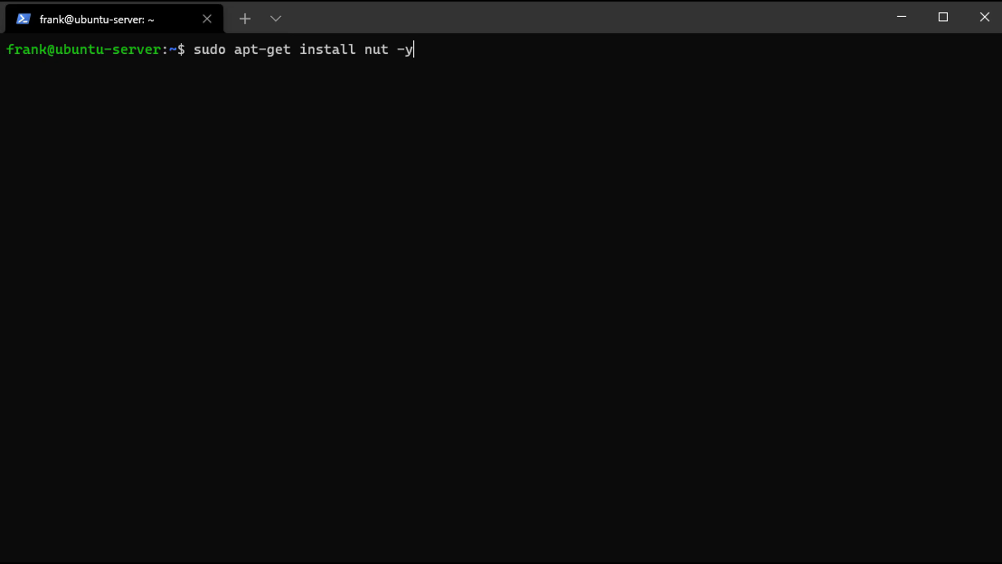
key(Return)
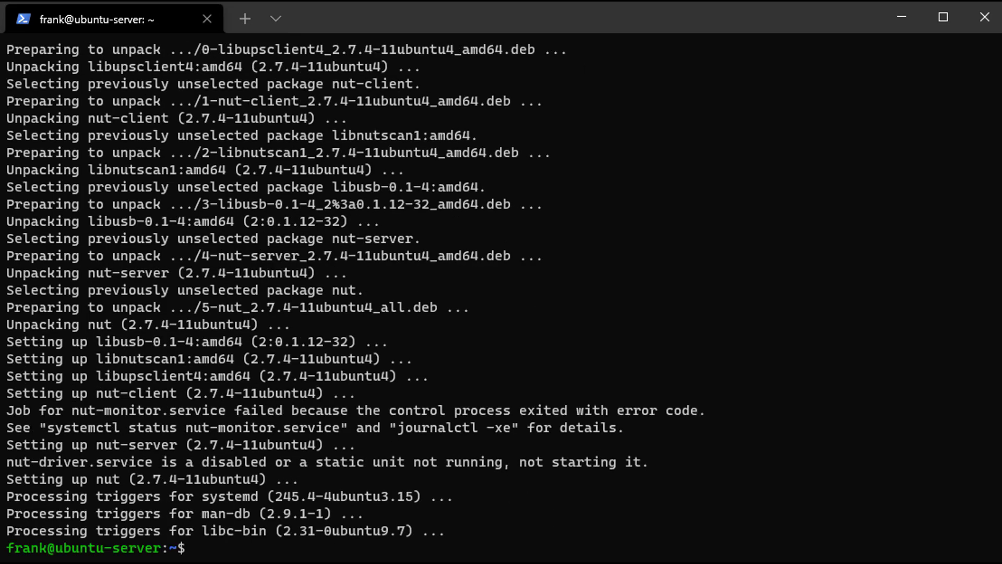
text(sudo nano /etc/nut/nut.conf)
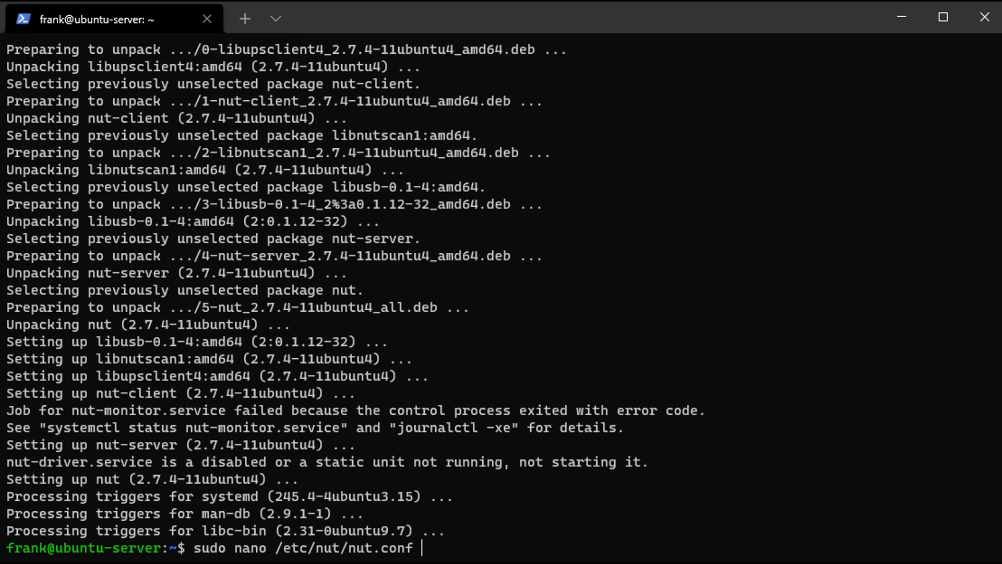
key(Return)
key(Down)
key(Down)
key(Down)
key(Down)
key(Down)
key(Down)
key(Down)
key(Down)
key(Down)
key(Down)
key(Down)
key(Down)
key(Down)
key(Down)
key(Down)
key(Down)
key(Down)
key(Down)
key(Down)
key(Down)
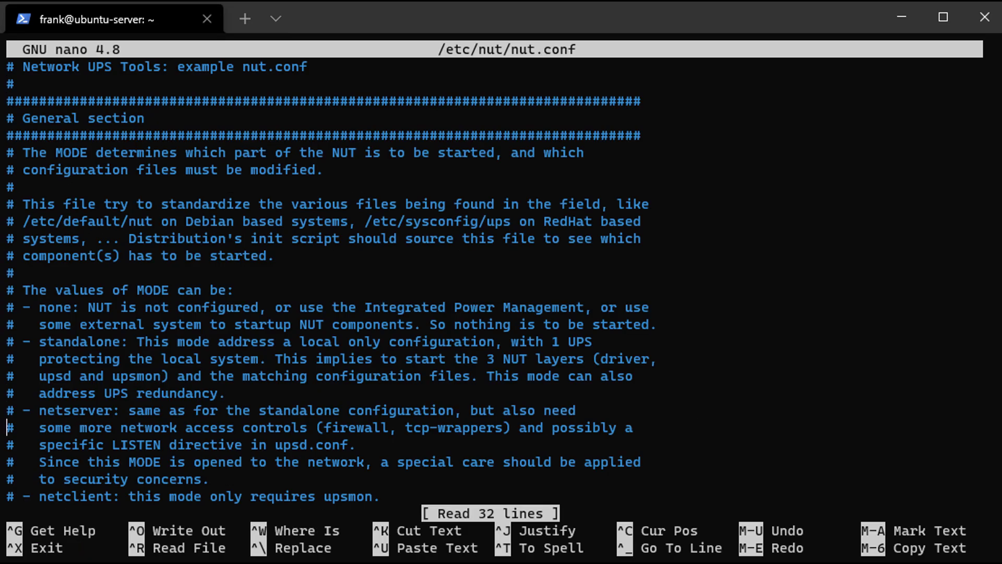
key(Down)
key(Down)
key(Down)
key(Down)
key(Down)
key(Down)
key(Down)
key(Down)
key(Down)
key(Down)
key(ctrl+x)
text(sudo nano /etc/nut/upsmon.conf)
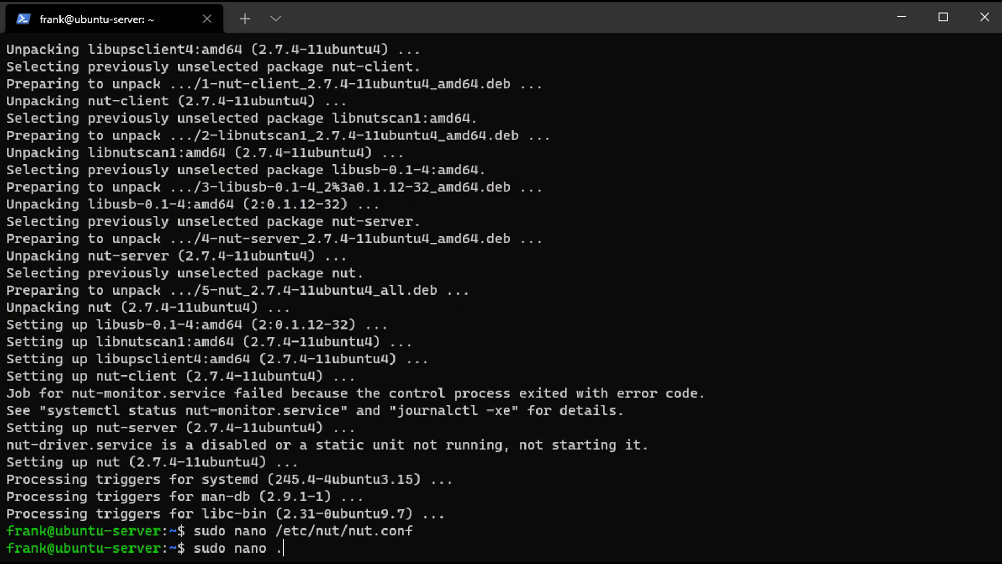
key(Return)
key(Down)
key(Down)
key(Down)
key(Down)
key(Down)
key(Down)
key(Down)
key(Down)
key(Down)
key(Down)
key(Down)
key(Down)
key(Down)
key(Down)
key(Down)
key(Down)
key(Down)
key(Down)
key(Down)
key(Down)
key(Down)
key(Down)
key(Down)
key(Down)
key(Up)
key(Up)
key(Up)
key(Up)
key(Up)
key(Up)
key(Up)
key(Up)
key(Up)
key(Return)
text(M)
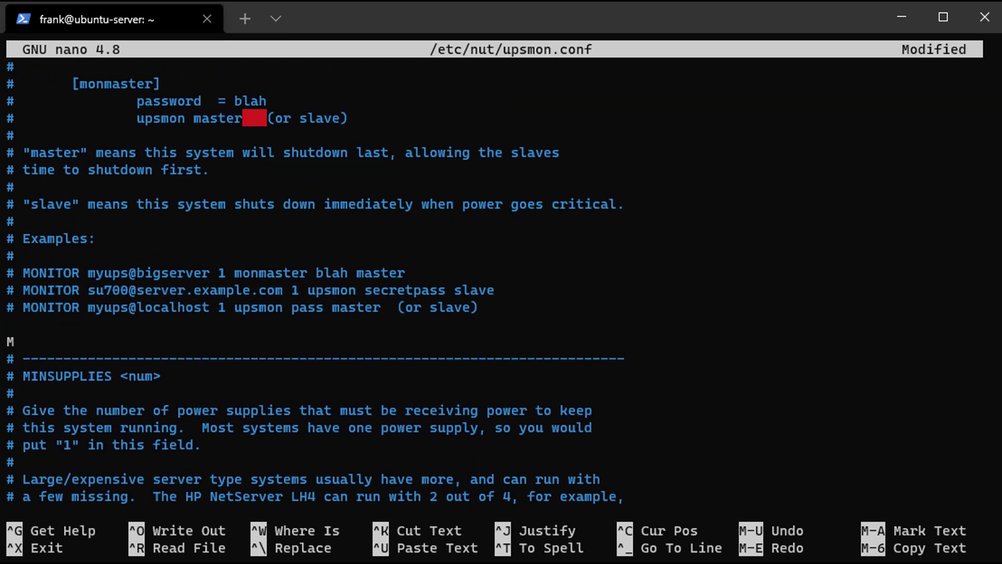
text(ONITOR ups@10.2.0.250 1 monuser secret slave)
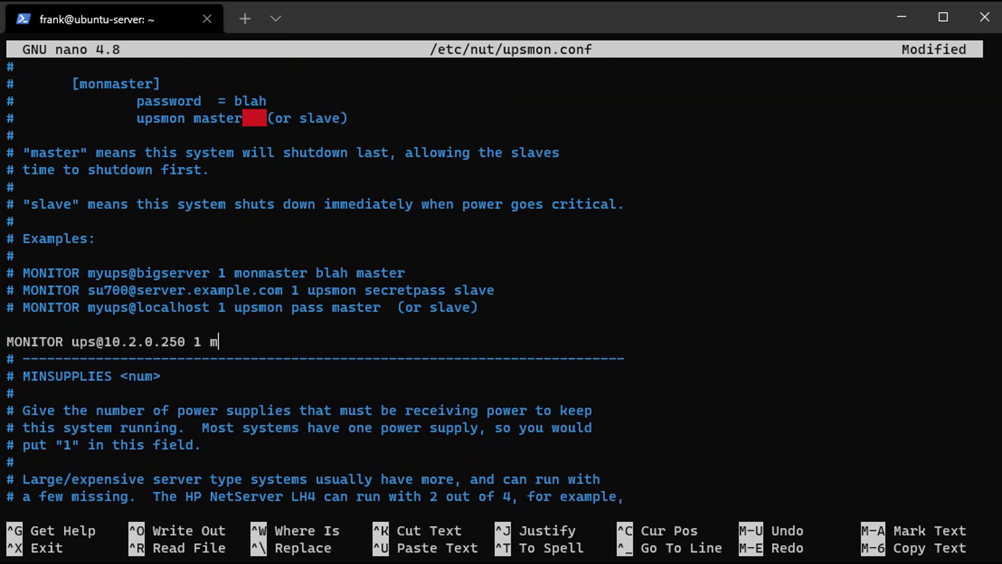
key(Return)
key(ctrl+o)
key(Return)
Change the SHUTDOWNCMD delay in upsmon.conf from +0 to +5 and save the file
key(Down)
key(Down)
key(Down)
key(Down)
key(Down)
key(Down)
key(Down)
key(Down)
key(Down)
key(Down)
key(Down)
key(Down)
key(Down)
key(Down)
key(Down)
key(Down)
key(Down)
key(Down)
key(Down)
key(Down)
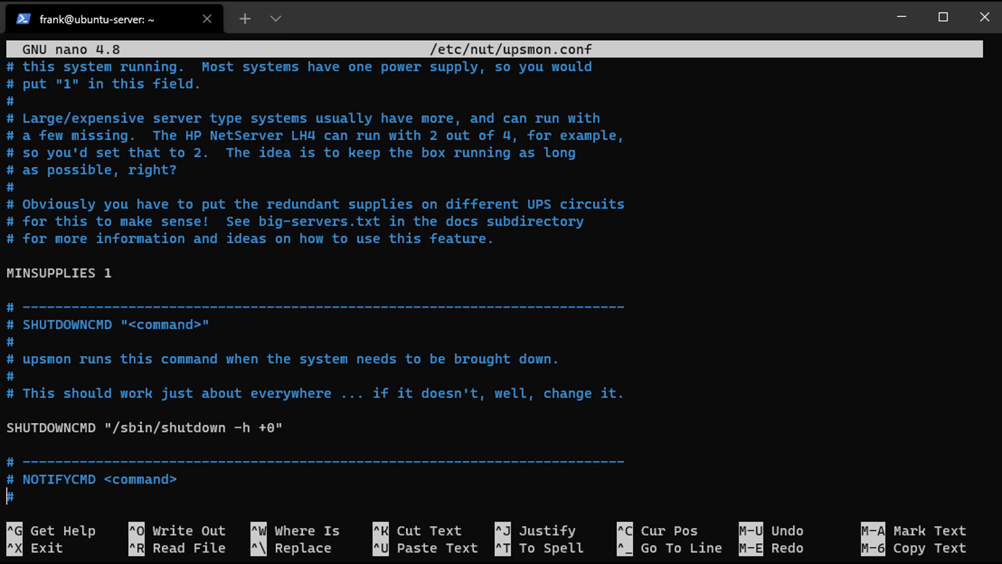
key(Up)
key(Up)
key(Up)
key(Up)
key(Right)
key(Right)
key(Right)
key(Right)
key(Right)
key(Right)
key(Right)
key(Right)
key(Right)
key(Right)
key(Right)
key(Right)
key(Right)
key(Right)
key(Right)
key(Right)
key(Right)
key(Right)
key(Right)
key(Right)
key(Right)
key(Right)
key(Right)
key(Right)
key(Right)
key(Right)
key(Right)
key(Right)
key(Right)
key(Right)
key(Right)
key(Right)
key(Right)
key(Left)
key(BackSpace)
text(5)
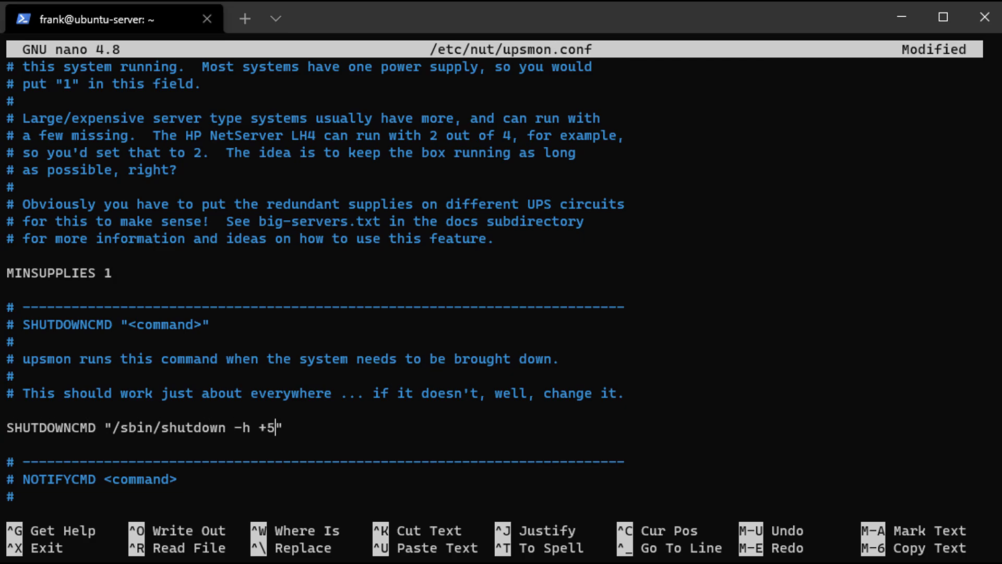
key(Down)
key(ctrl+o)
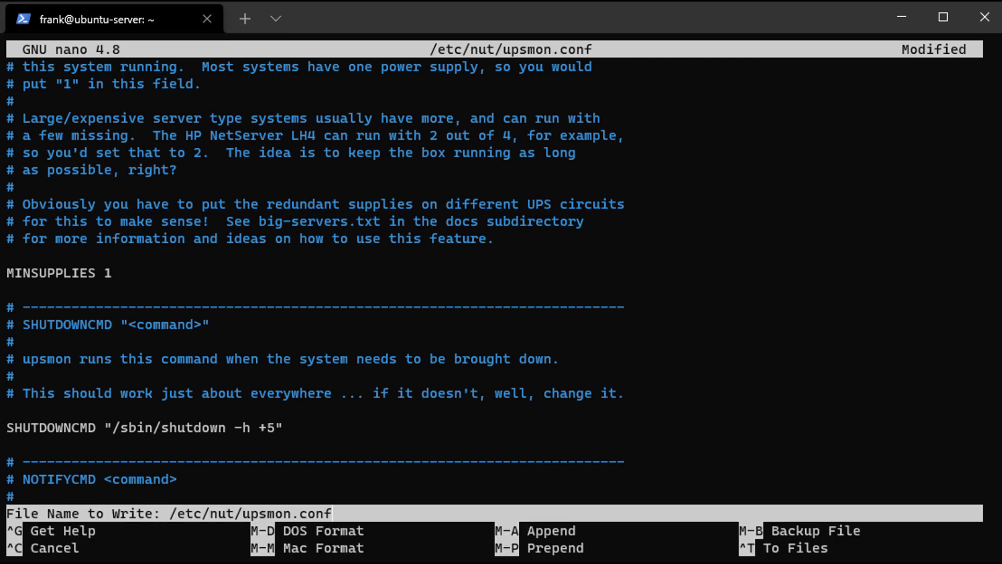
key(Return)
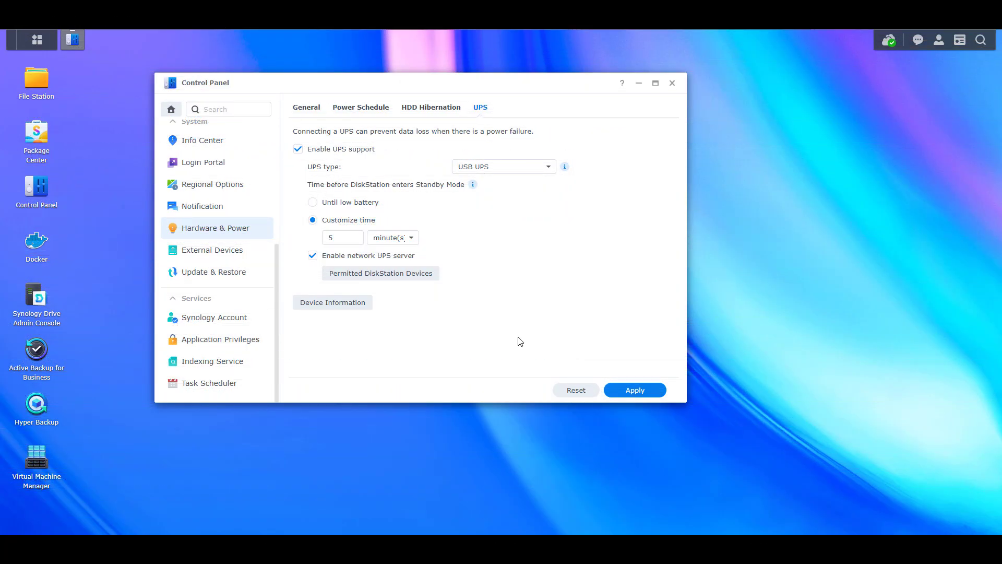
Enter 10.0.0.201 as the second permitted DiskStation IP address and apply the UPS settings
click(413, 274)
click(417, 227)
text(10.0.0.201)
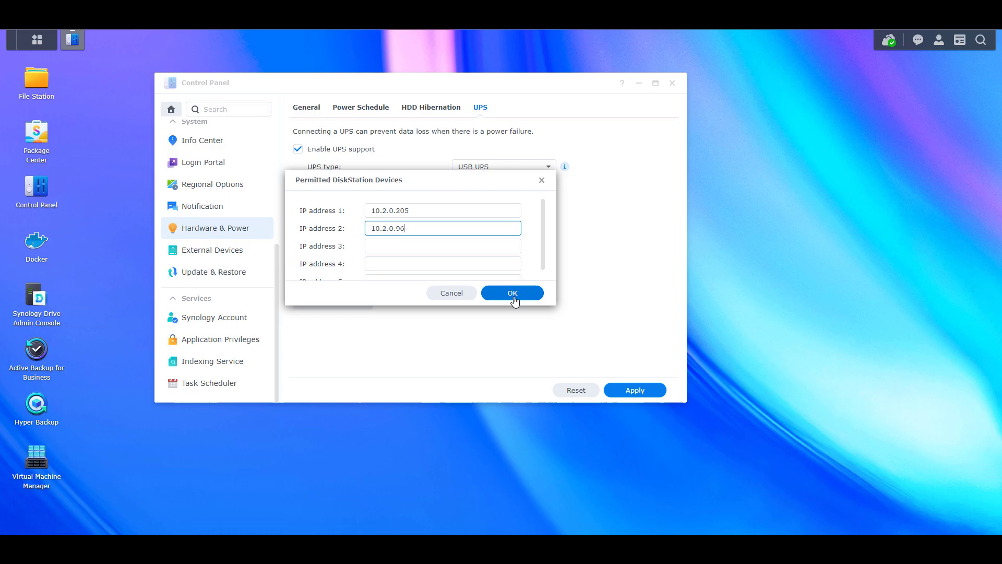
click(513, 293)
click(635, 390)
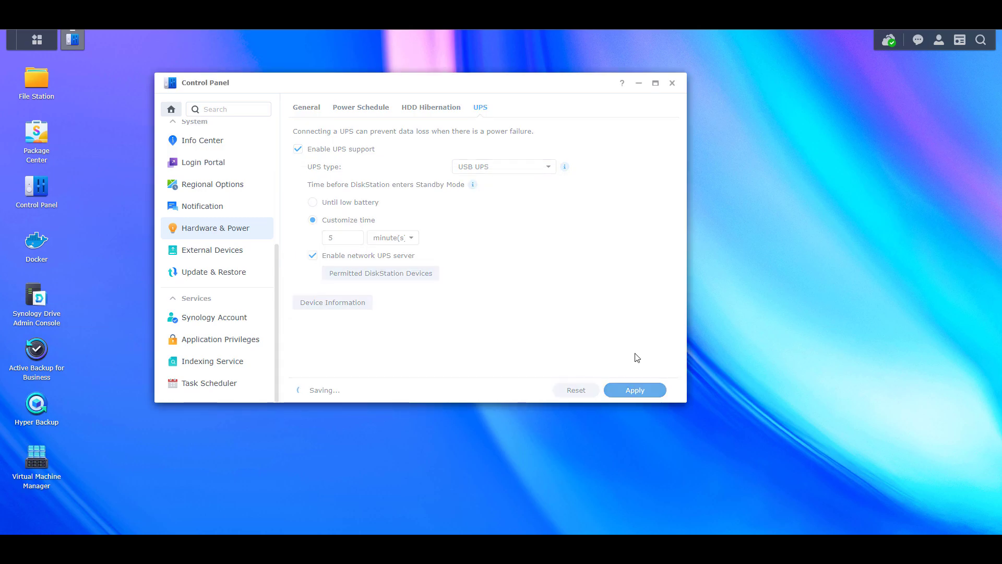